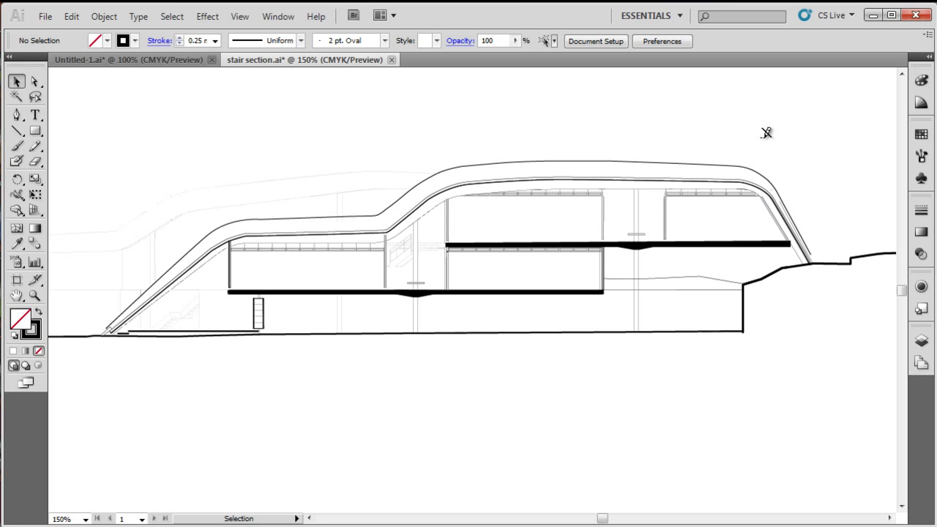
Step: Show the diagram layer, hide the new line work layer, and zoom out to 100%
click(922, 341)
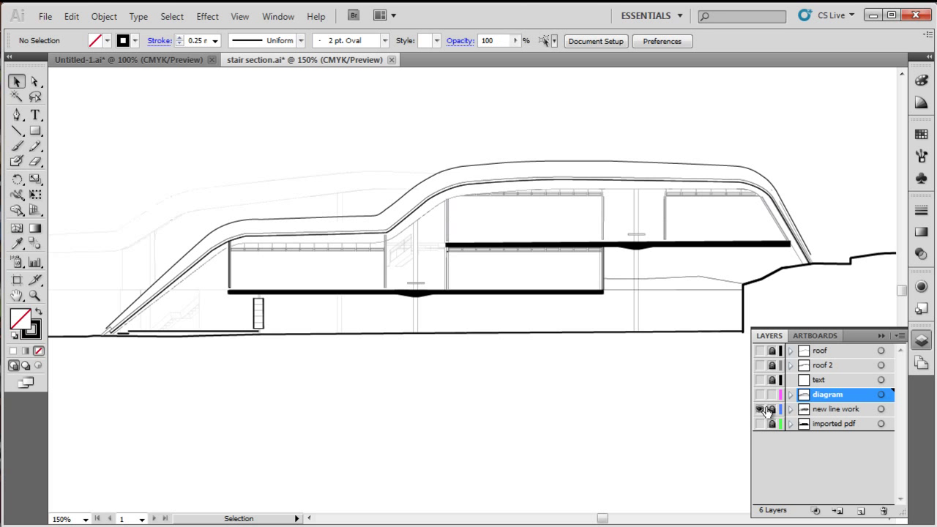
click(760, 395)
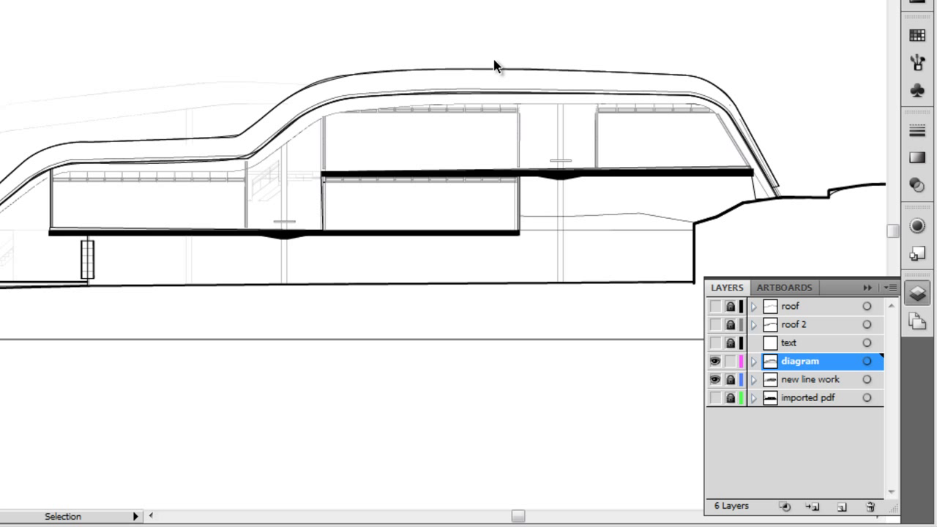
click(715, 379)
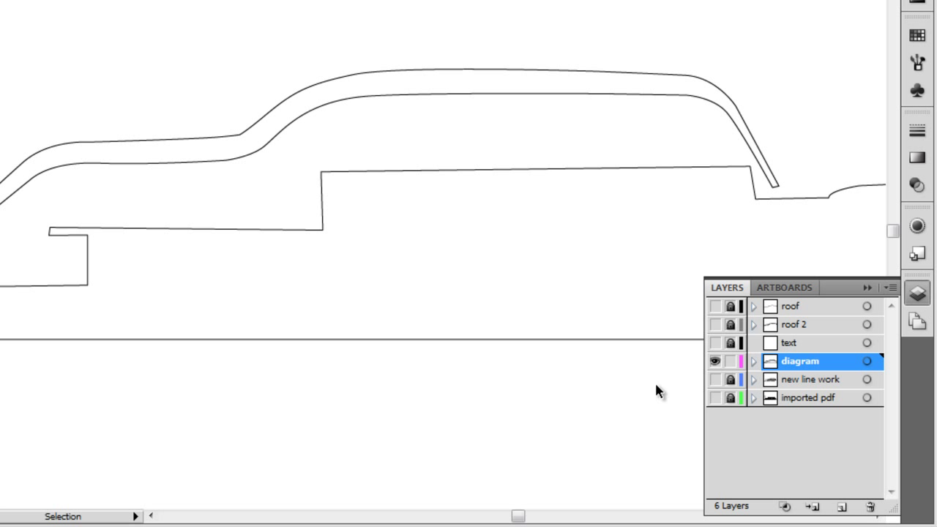
click(867, 288)
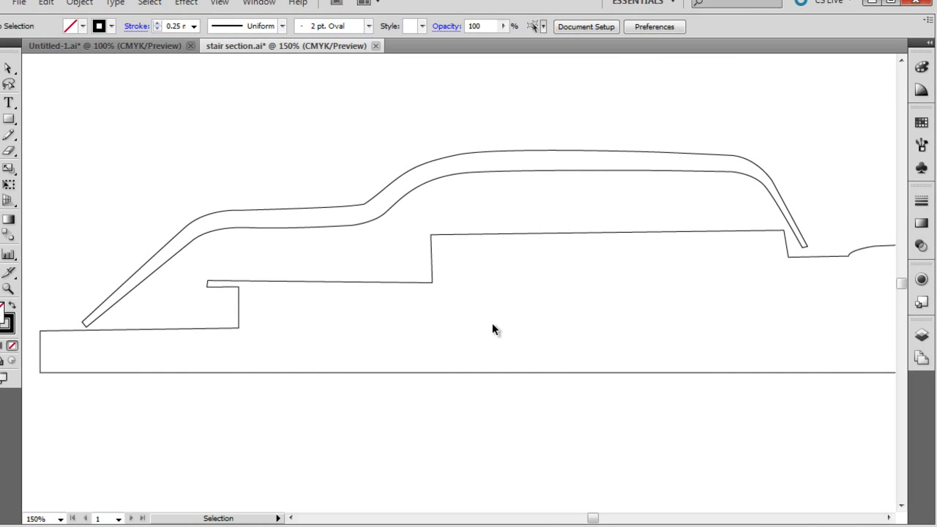
alt+scroll(462, 338, down, 1)
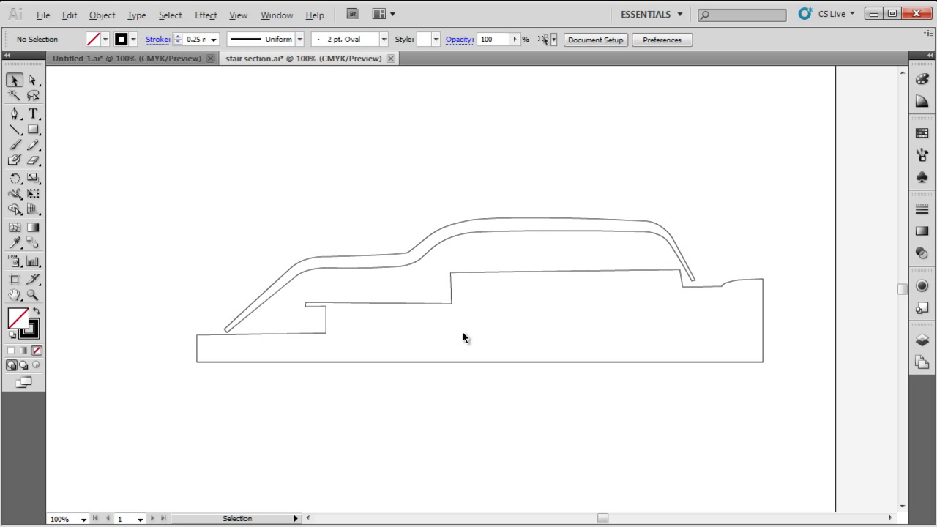
Step: Scale the whole stair outline down to 20%
drag(774, 393, 150, 199)
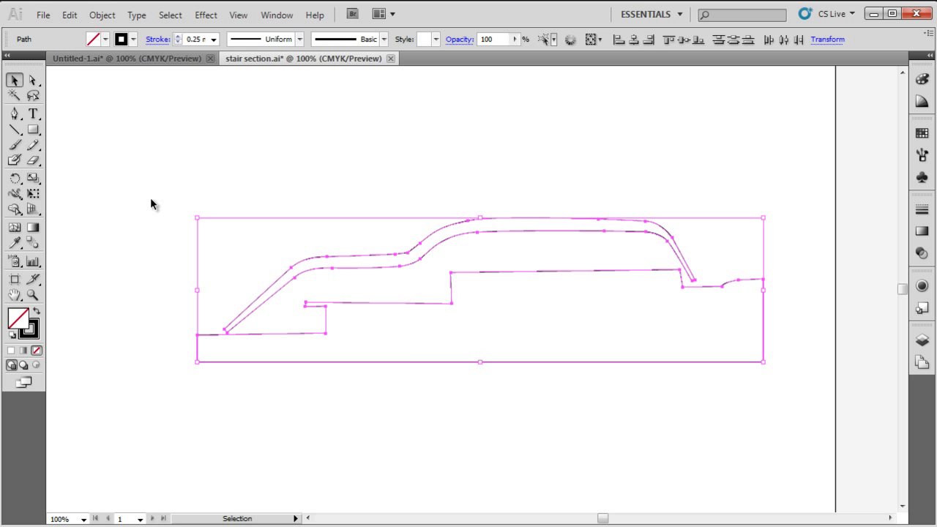
click(111, 16)
mouse_move(103, 31)
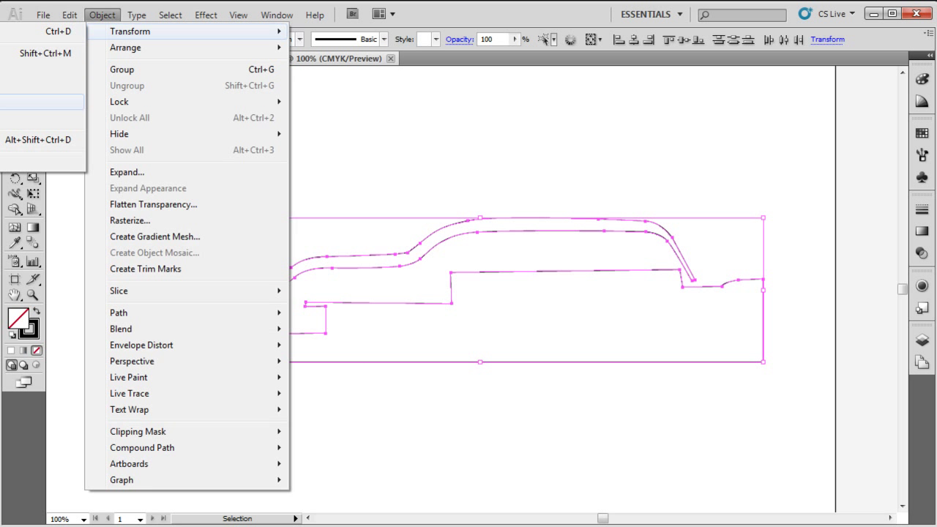
click(44, 102)
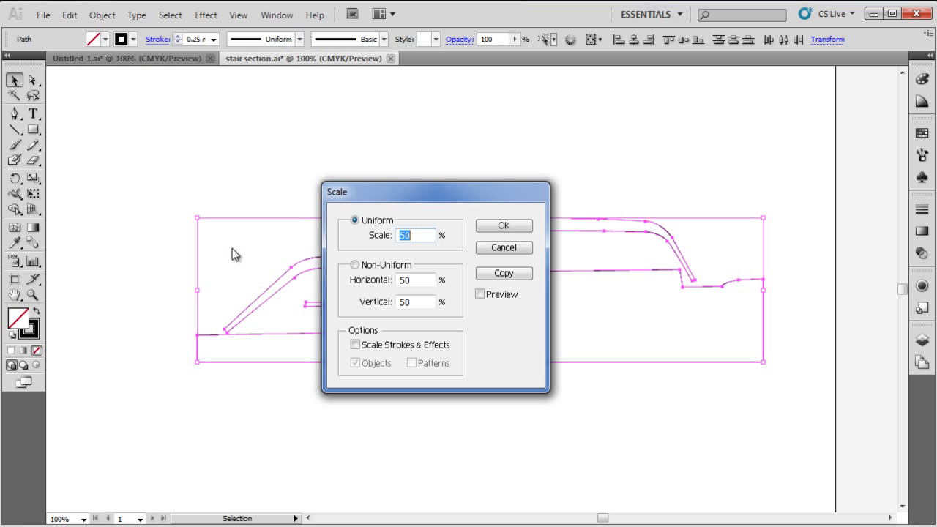
text(20)
click(487, 225)
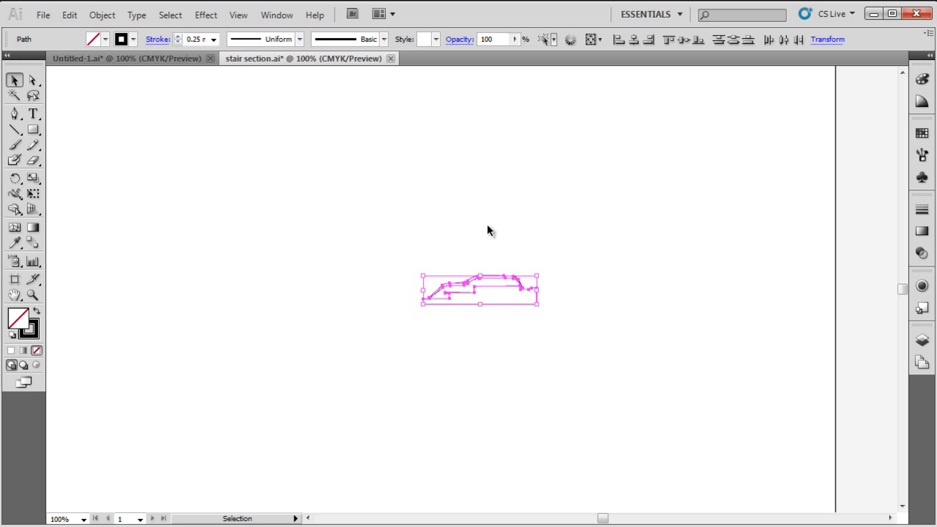
Step: Move the small outline above-left of the section and show the new line work layer again
drag(491, 291, 255, 220)
click(921, 341)
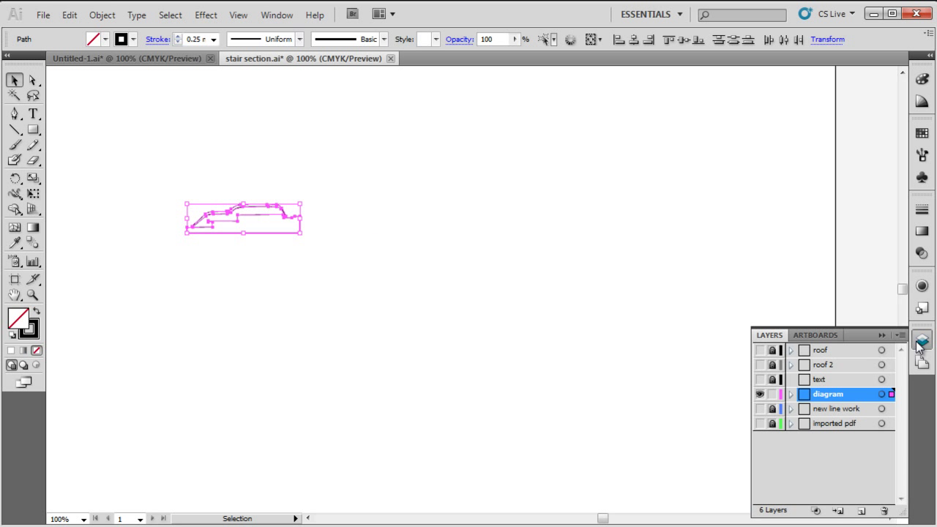
click(760, 409)
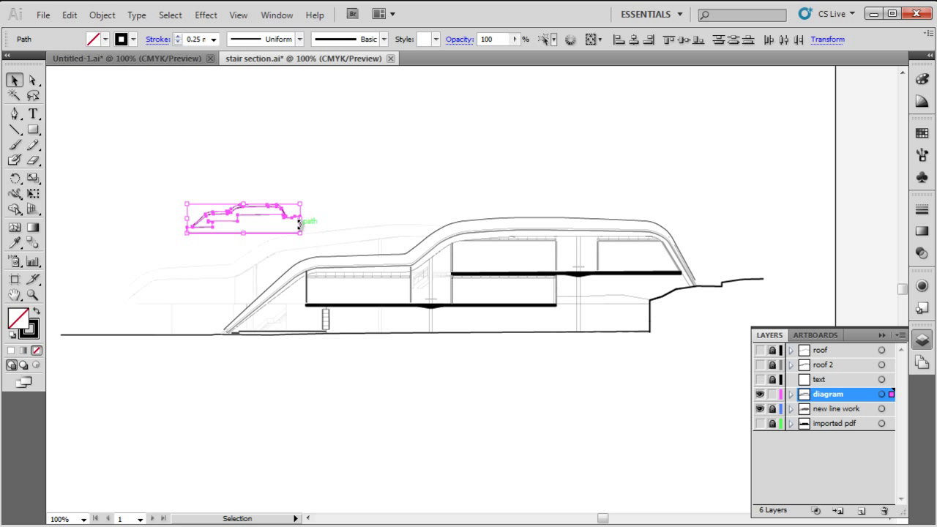
drag(279, 218, 272, 213)
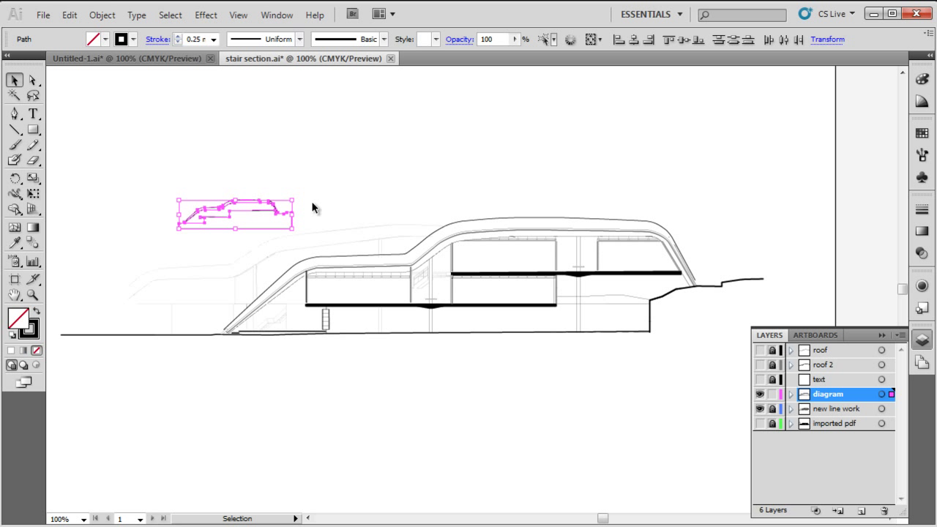
click(291, 241)
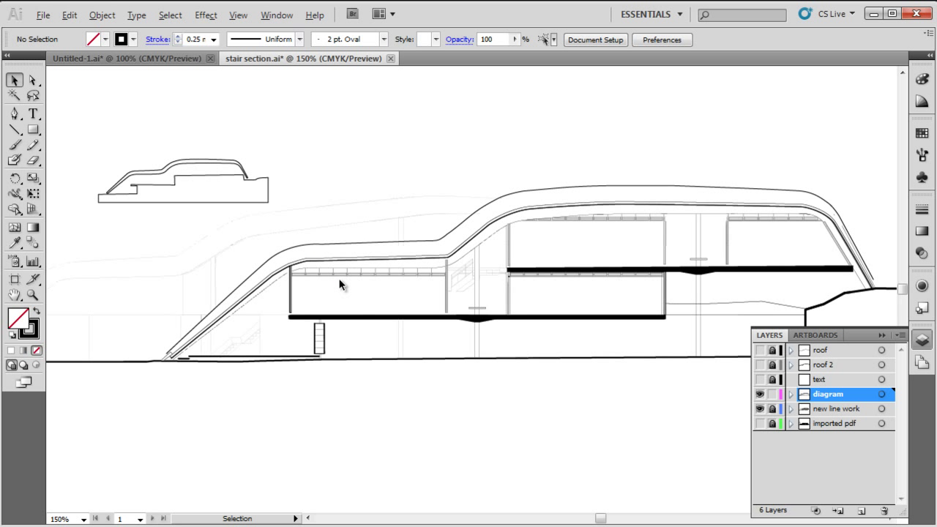
Step: Zoom in and nudge the small roof outline slightly down-left
scroll(341, 280, up, 1)
drag(278, 145, 133, 208)
click(389, 173)
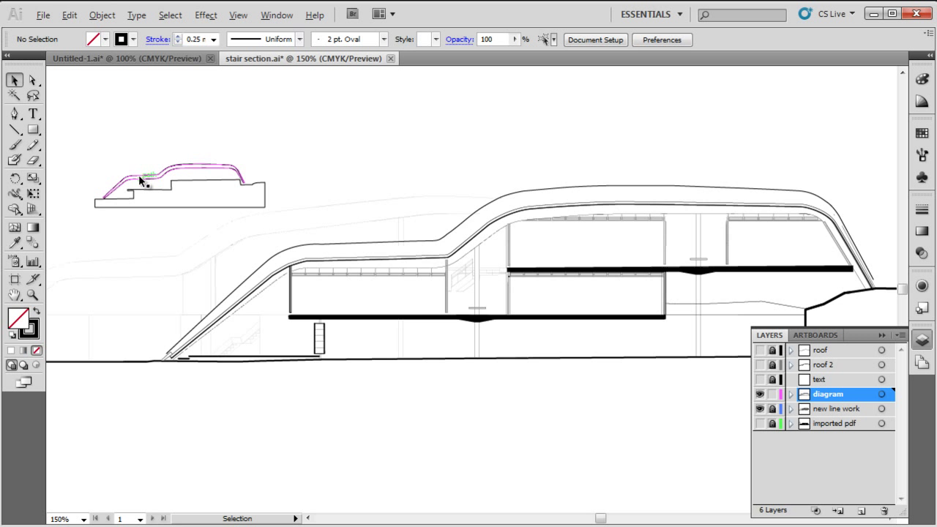
scroll(139, 175, up, 2)
scroll(540, 188, down, 1)
scroll(288, 188, up, 1)
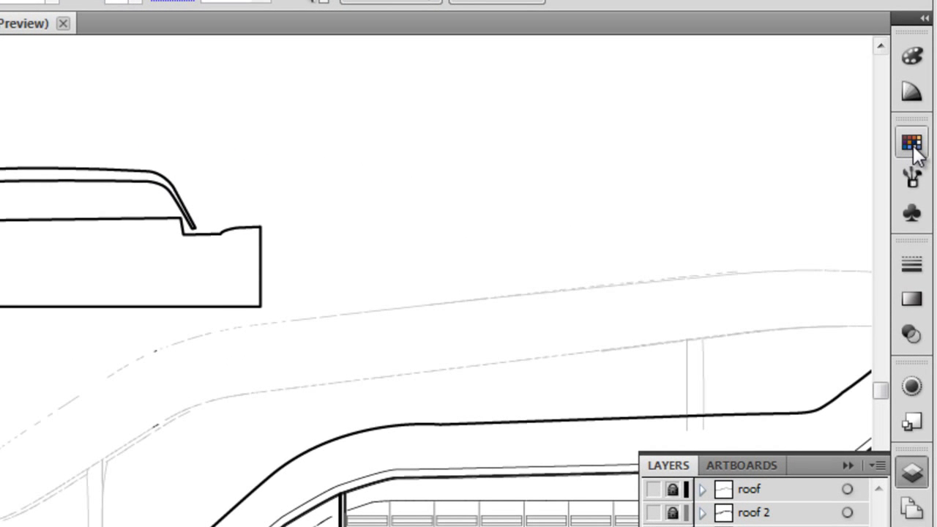
Step: Bring up the Swatches panel with the small outline's base and roof paths both selected
click(912, 144)
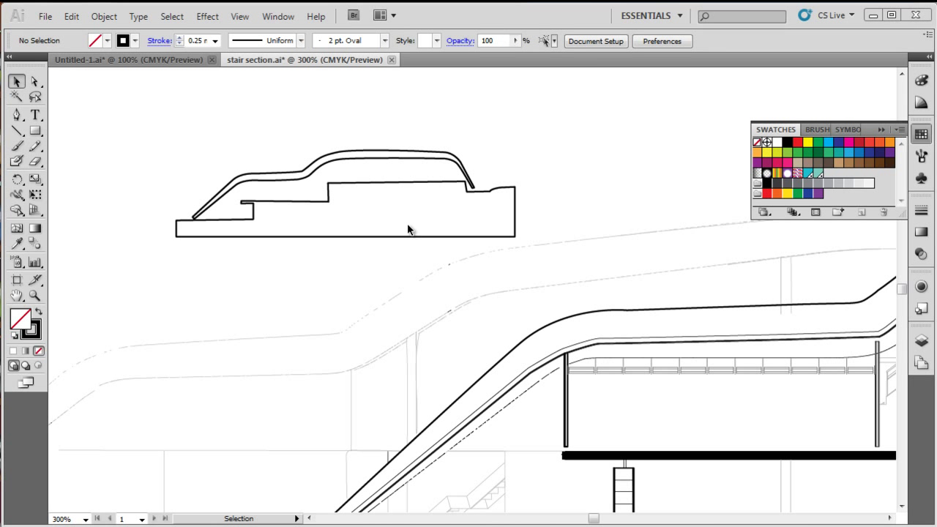
click(401, 235)
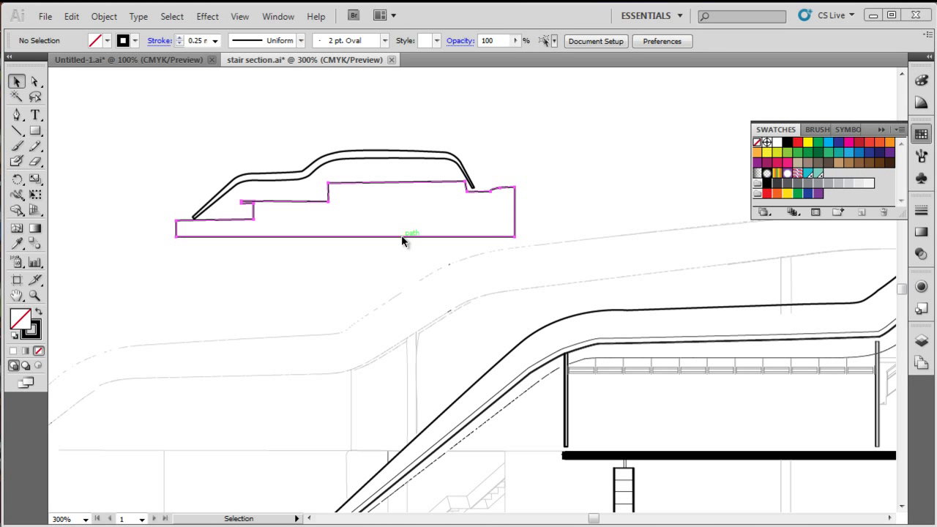
shift+click(371, 157)
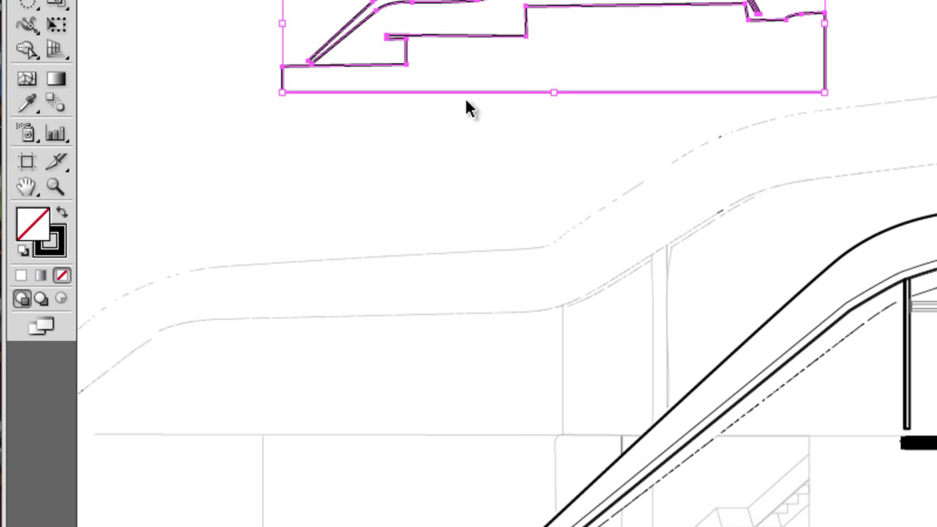
drag(514, 38, 470, 22)
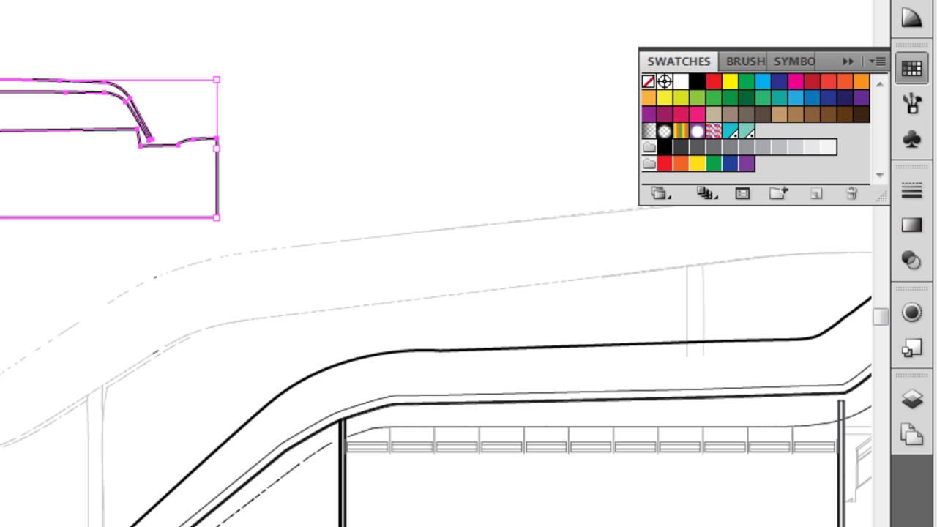
Step: Apply the red swatch to both selected paths, then deselect them
click(715, 83)
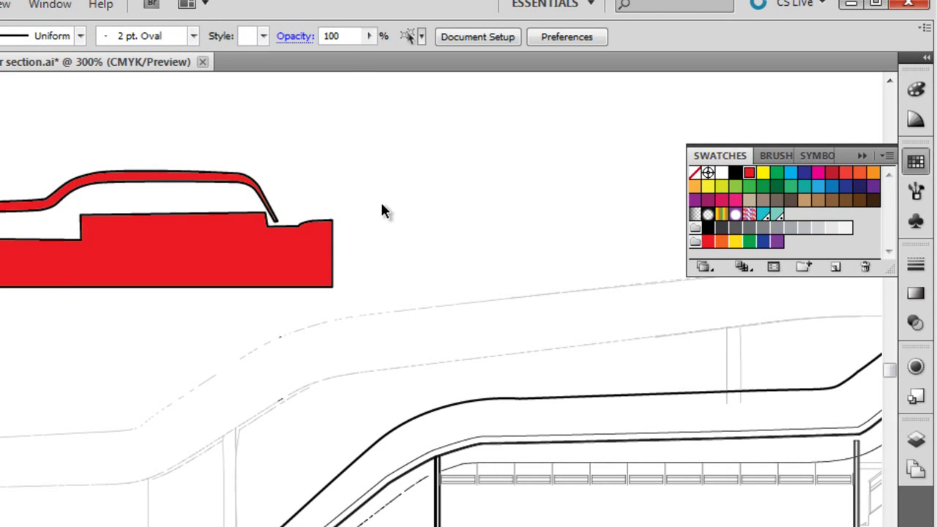
click(274, 256)
drag(185, 309, 66, 120)
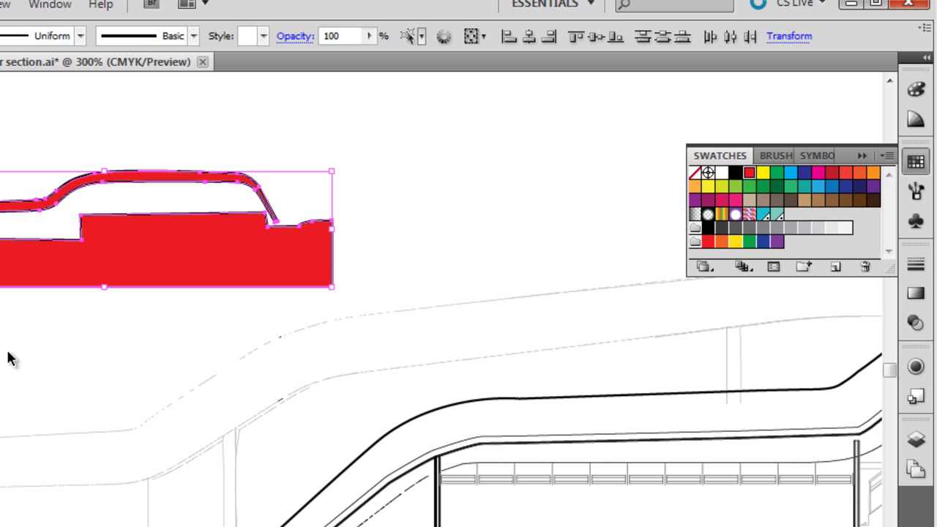
click(62, 334)
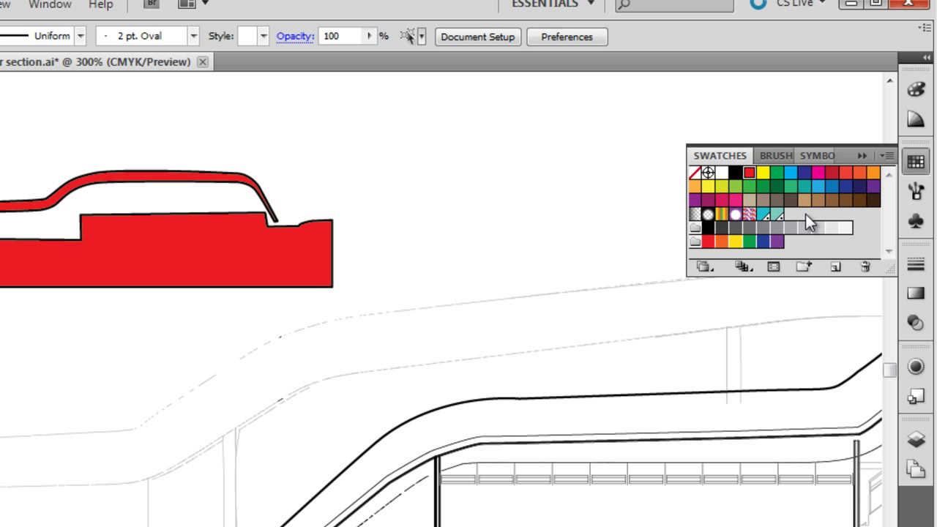
Step: Open the Russian Poster Art swatch library, enlarge it, and move it near the drawing
click(702, 265)
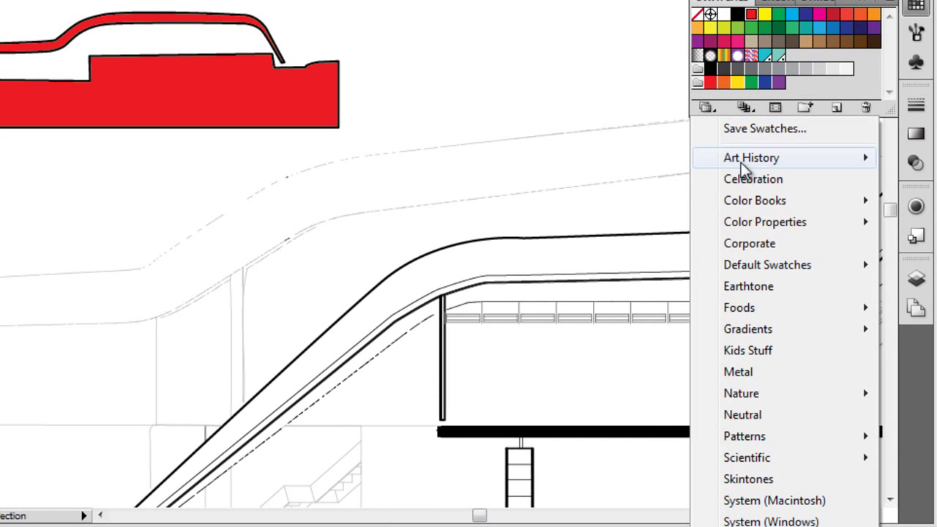
mouse_move(737, 218)
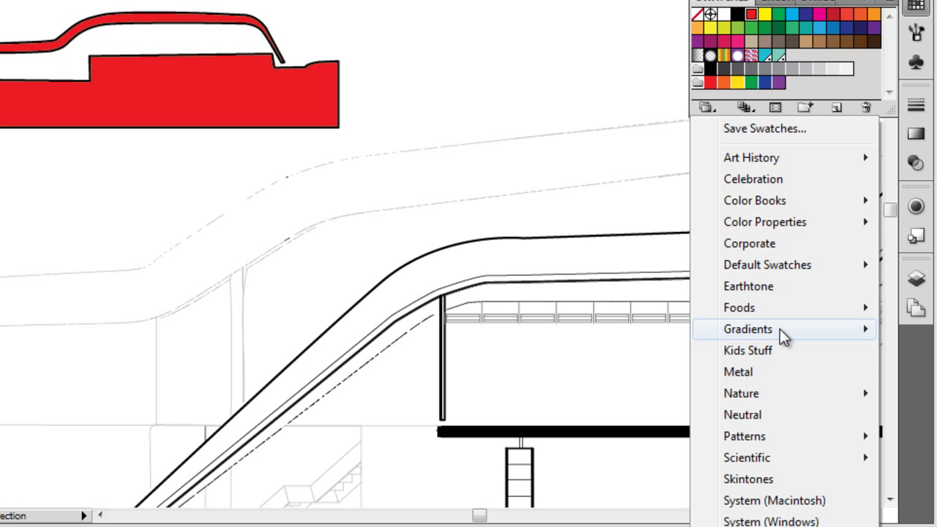
mouse_move(777, 207)
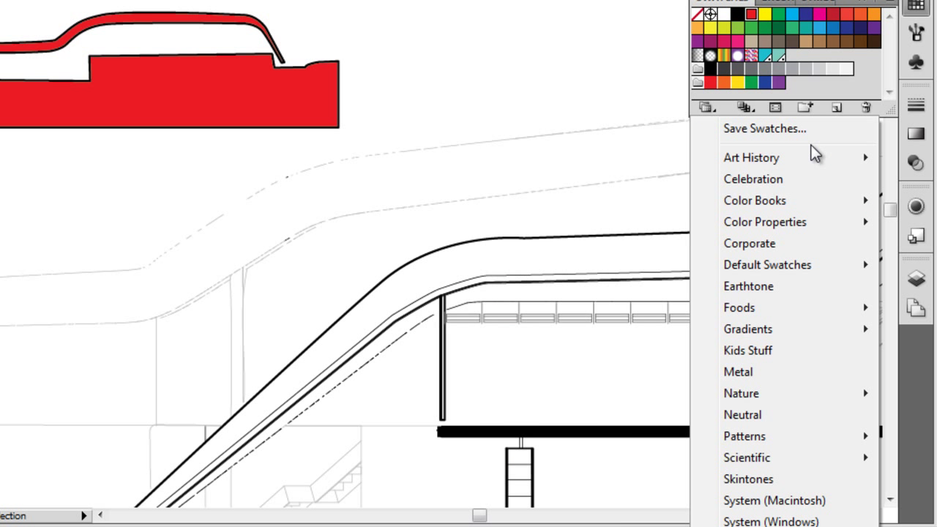
mouse_move(811, 161)
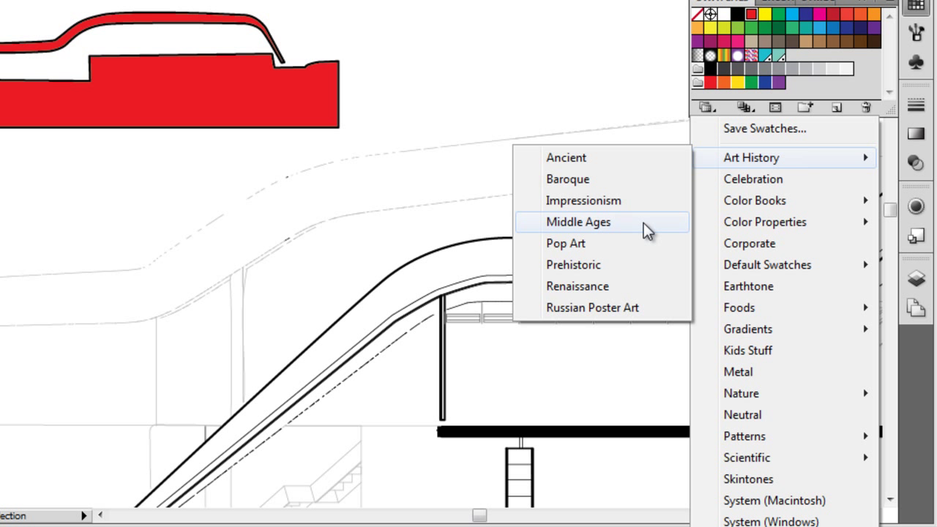
click(627, 311)
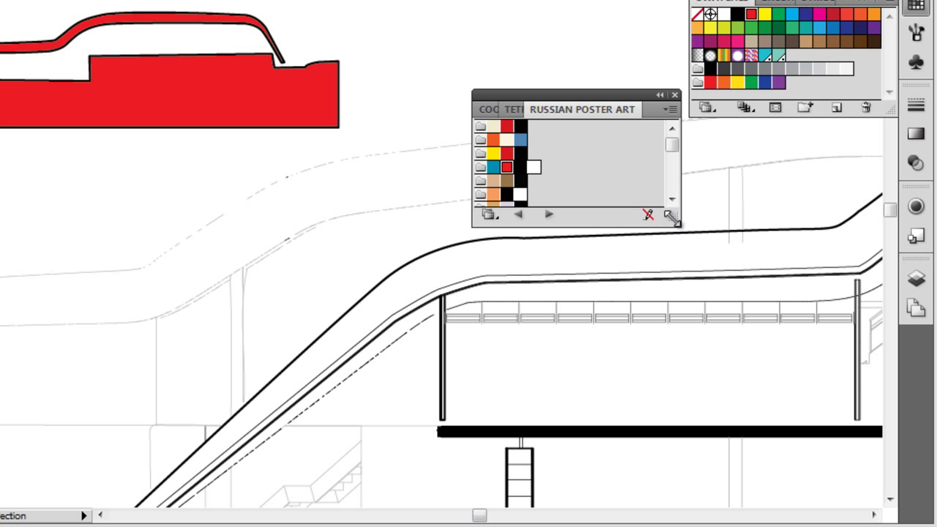
drag(680, 223, 681, 413)
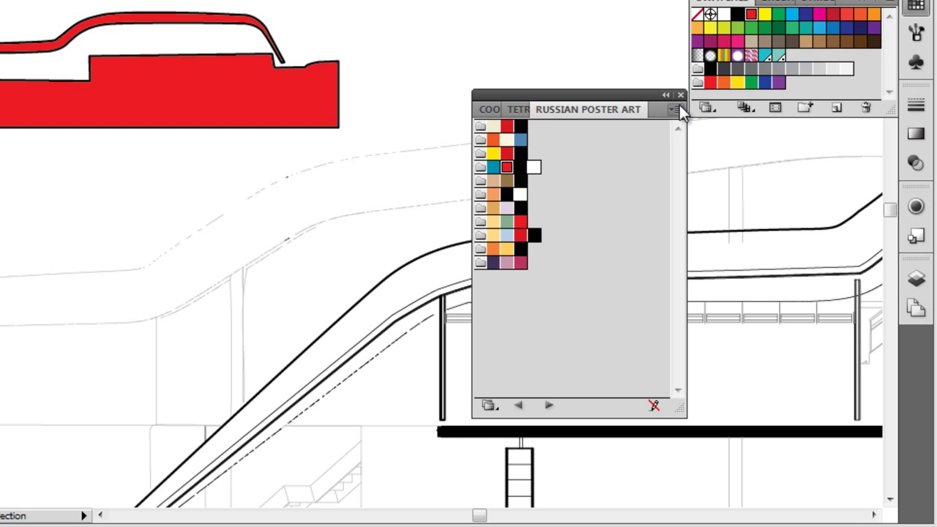
drag(580, 107, 491, 4)
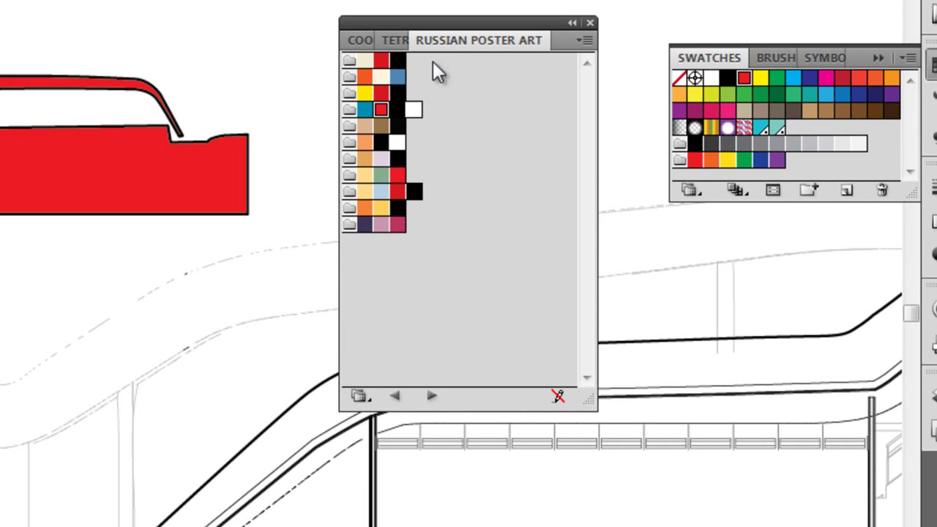
Step: Browse the Tetrad, Russian Poster Art and Cool tabs, collapse the panel aside, and show Tetrad
click(393, 39)
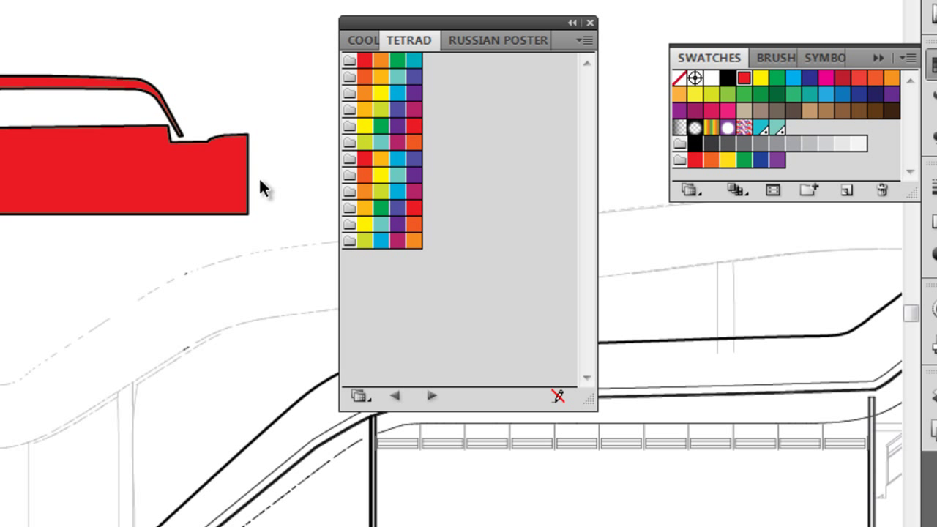
click(500, 37)
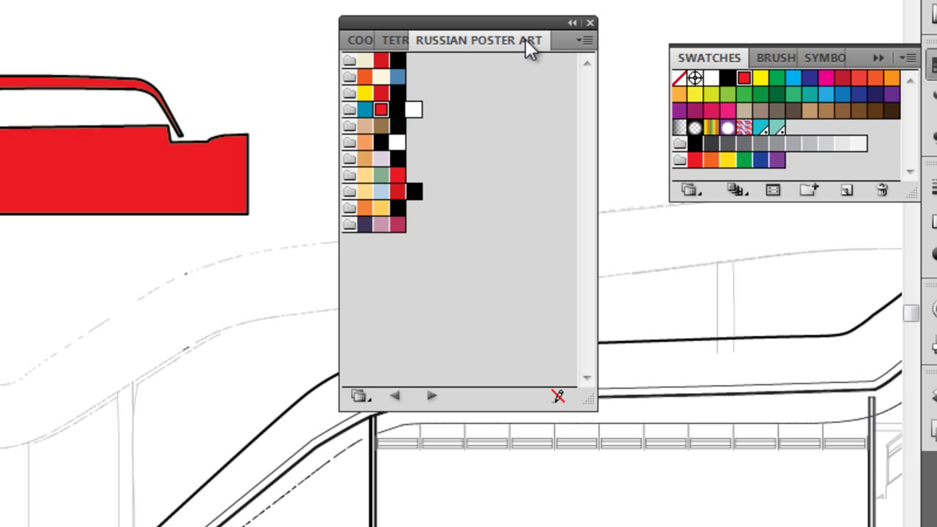
click(384, 40)
click(368, 40)
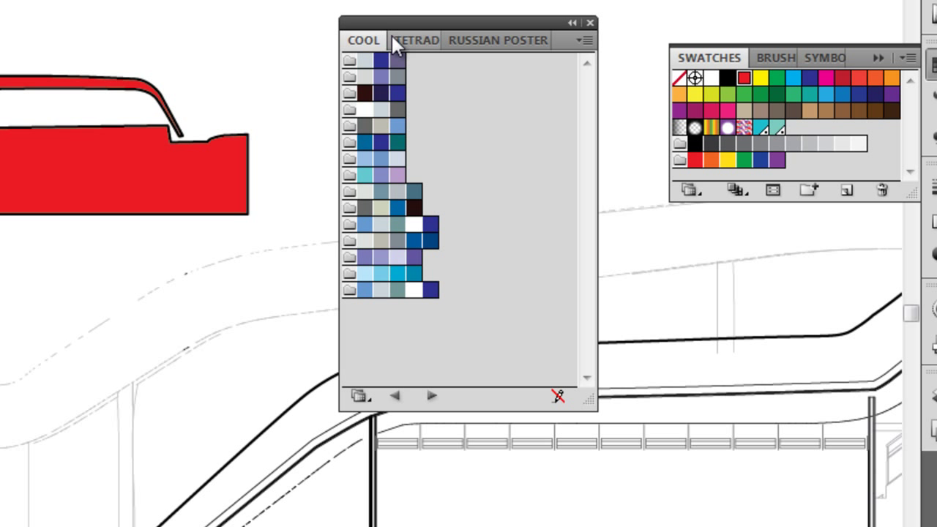
click(572, 23)
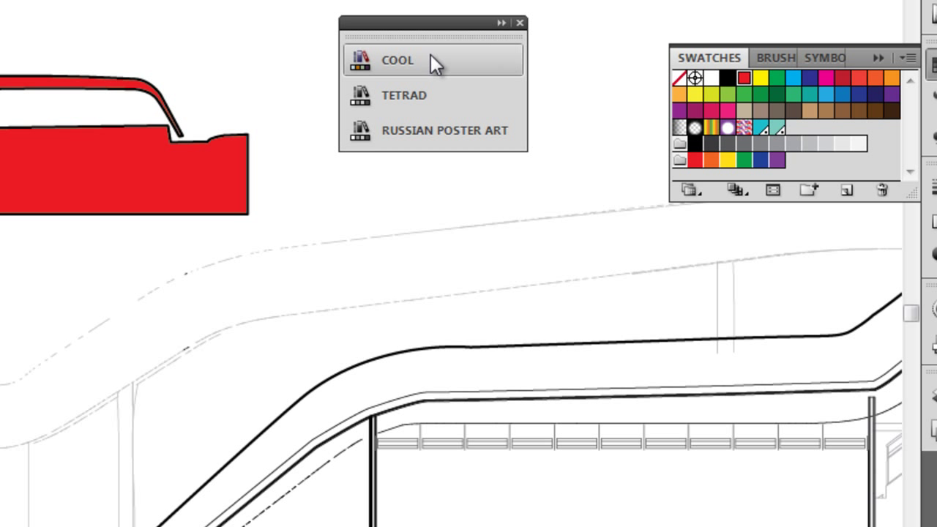
click(501, 23)
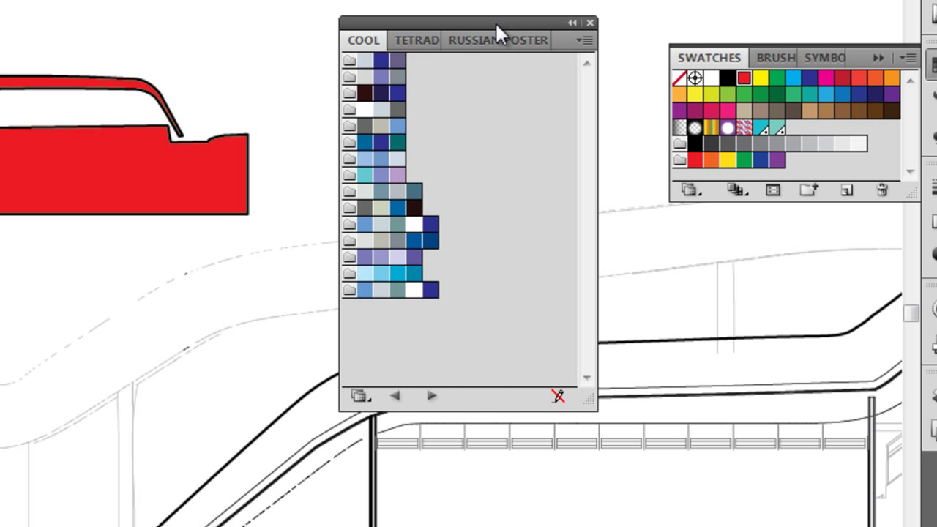
click(573, 22)
drag(481, 25, 823, 278)
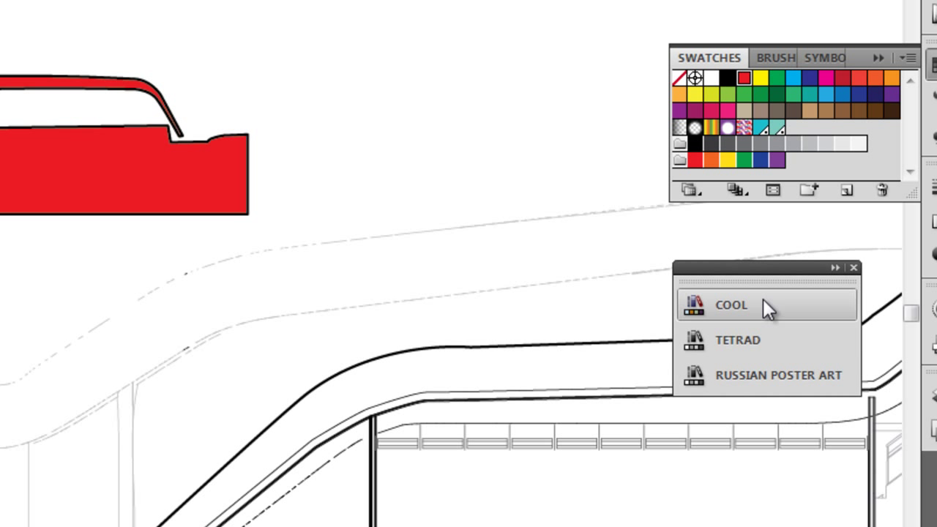
click(727, 340)
click(718, 306)
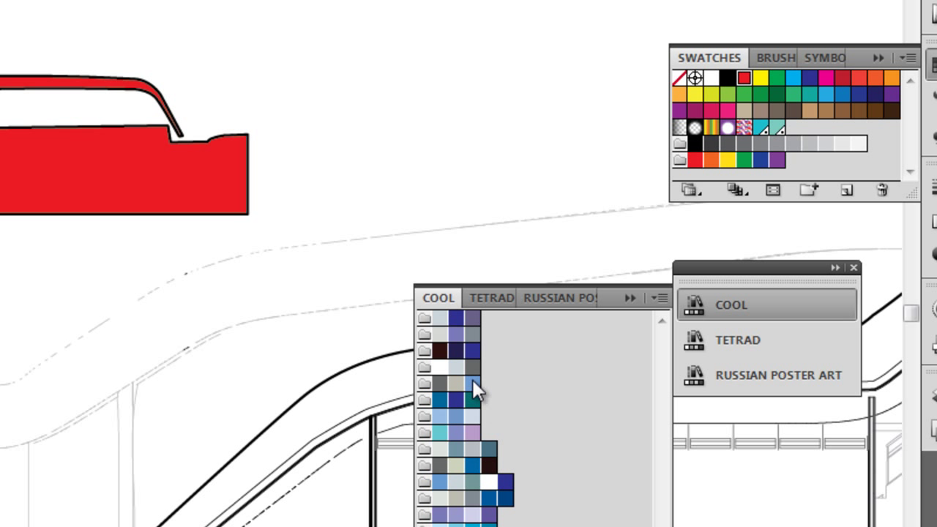
click(732, 349)
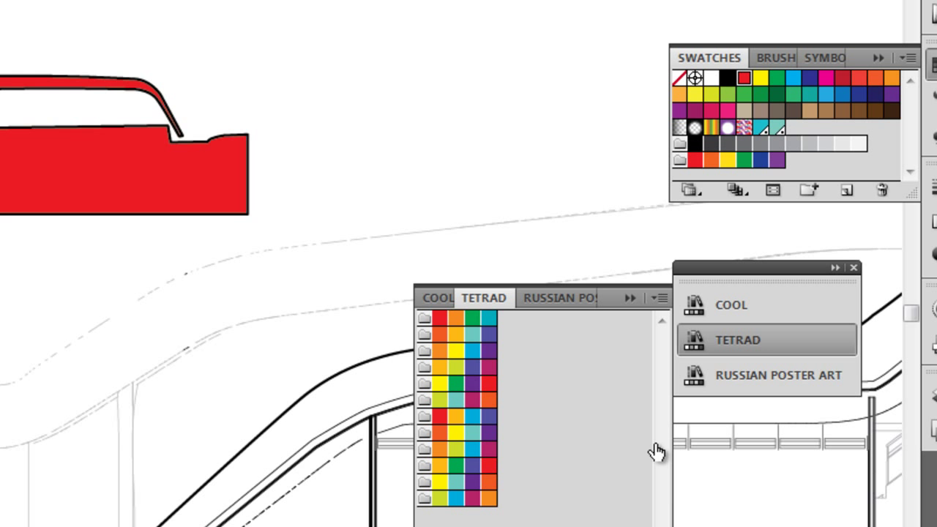
Step: Color the base shape yellow-green and the roof path teal from Tetrad swatches, then deselect
click(120, 158)
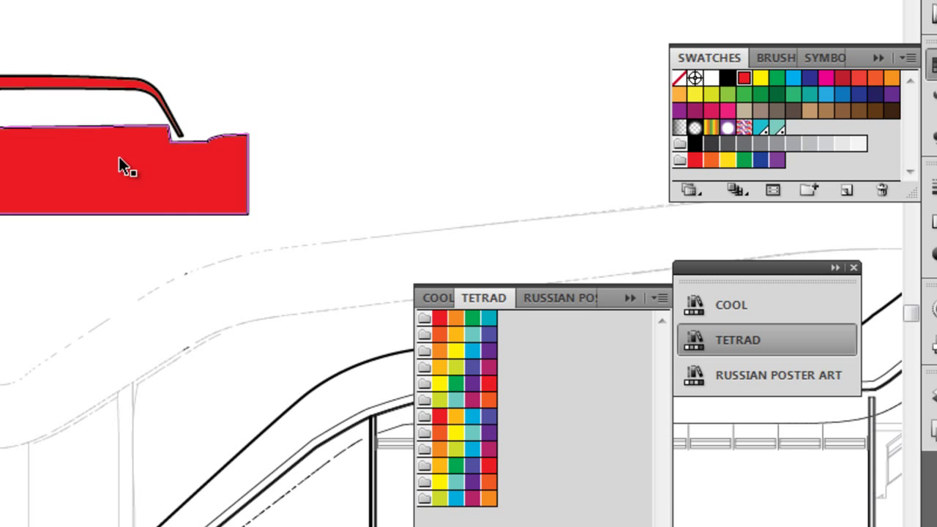
click(89, 141)
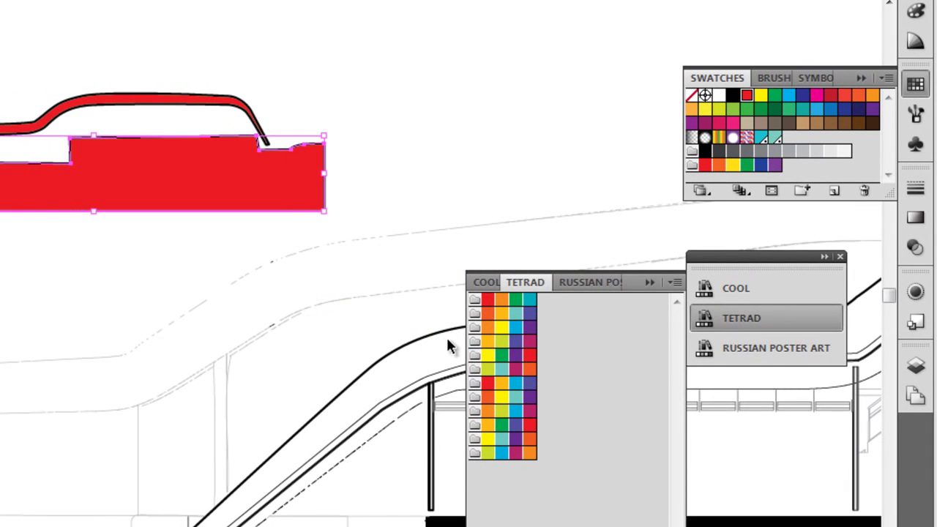
click(488, 370)
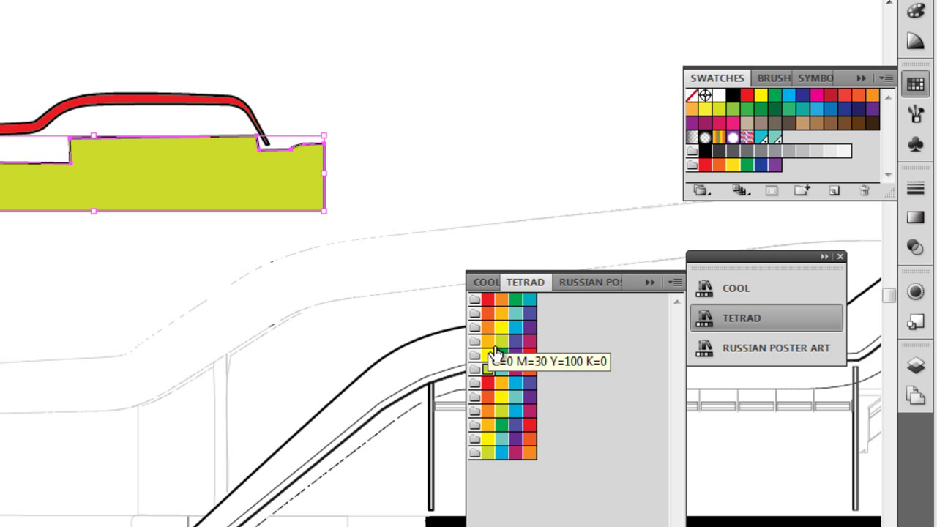
click(184, 103)
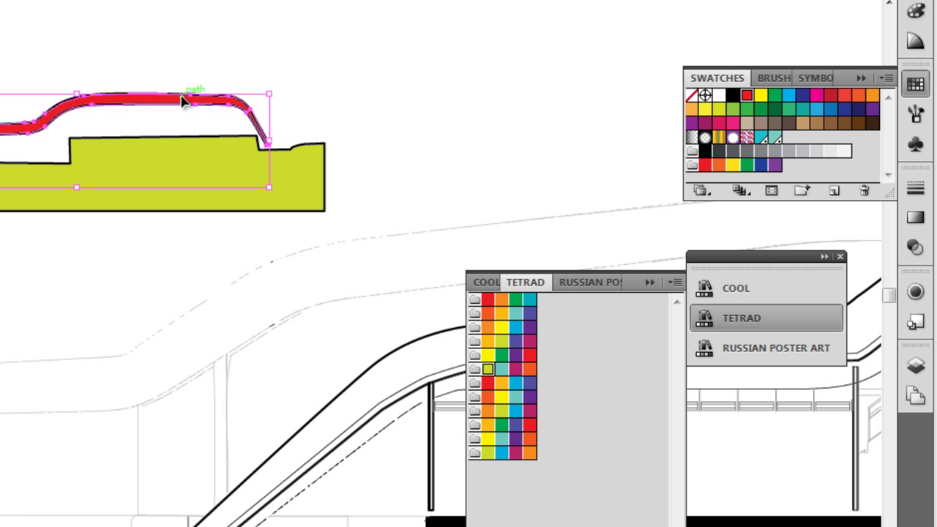
click(503, 370)
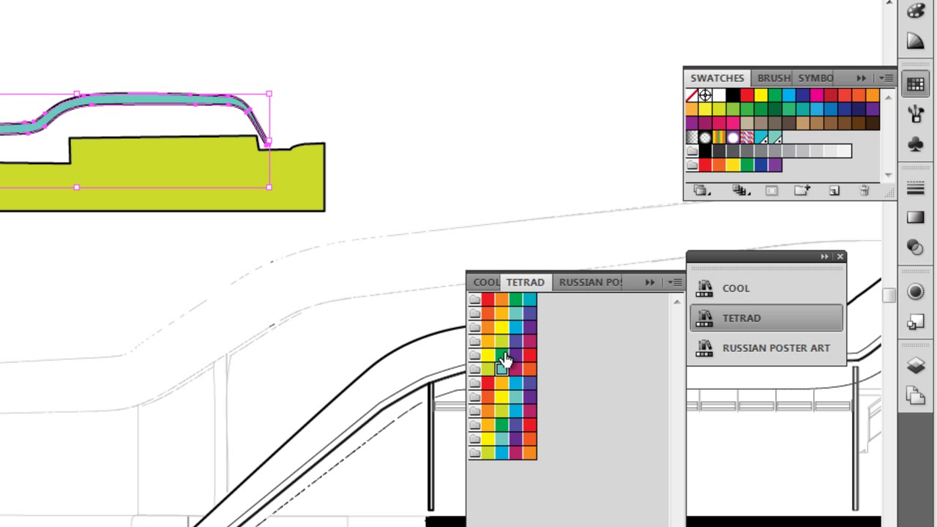
click(452, 63)
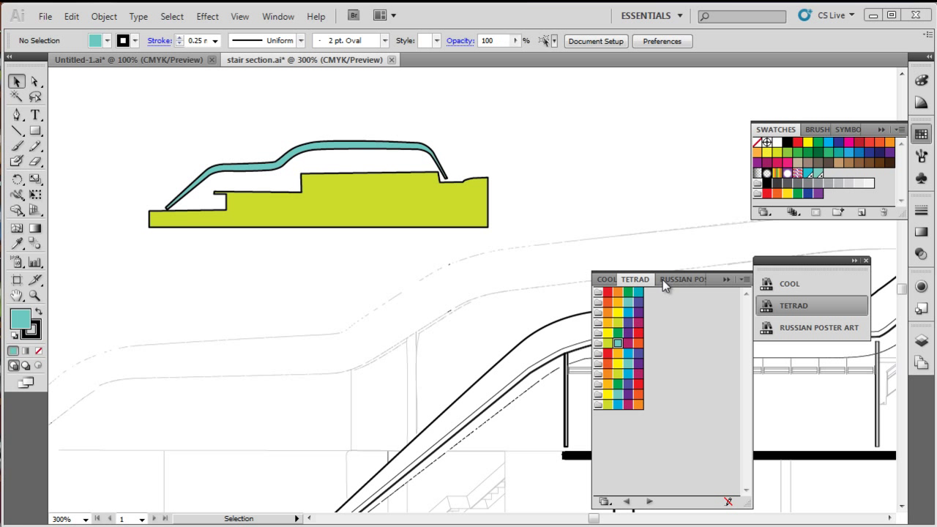
Step: Show the Color panel with teal's CMYK values C 55, M 0, Y 30, K 0
click(921, 104)
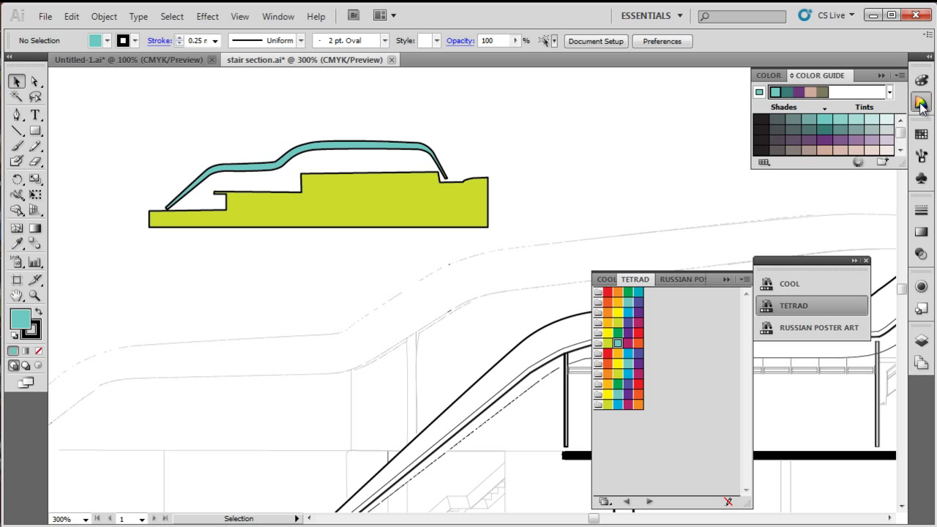
click(922, 79)
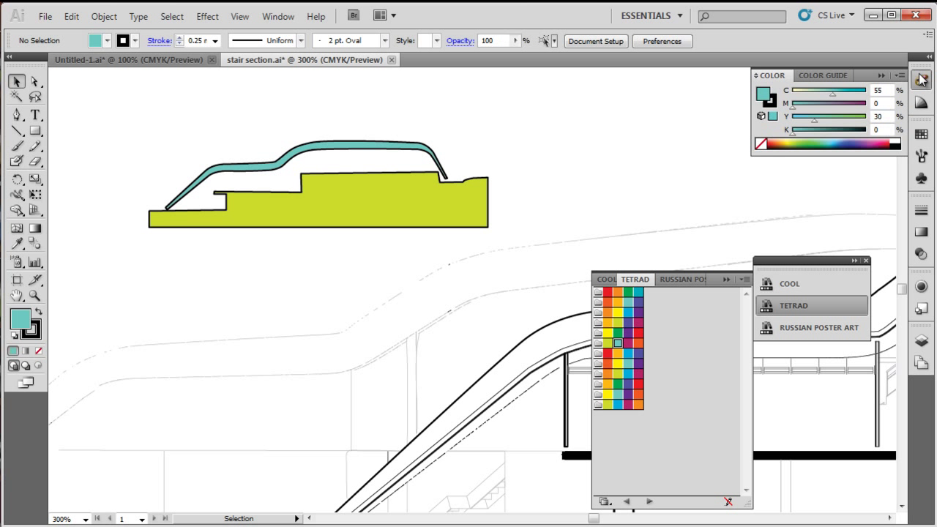
double_click(763, 99)
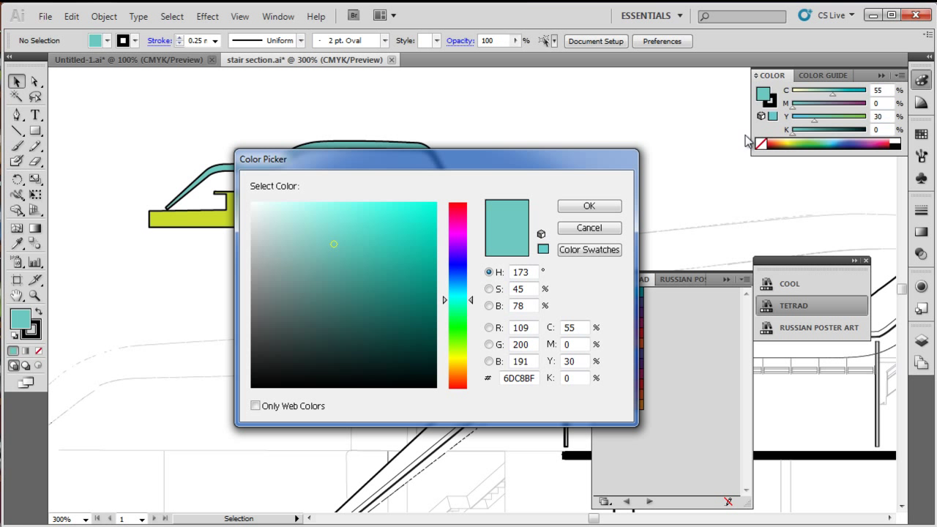
drag(463, 300, 456, 364)
drag(353, 248, 451, 203)
click(405, 256)
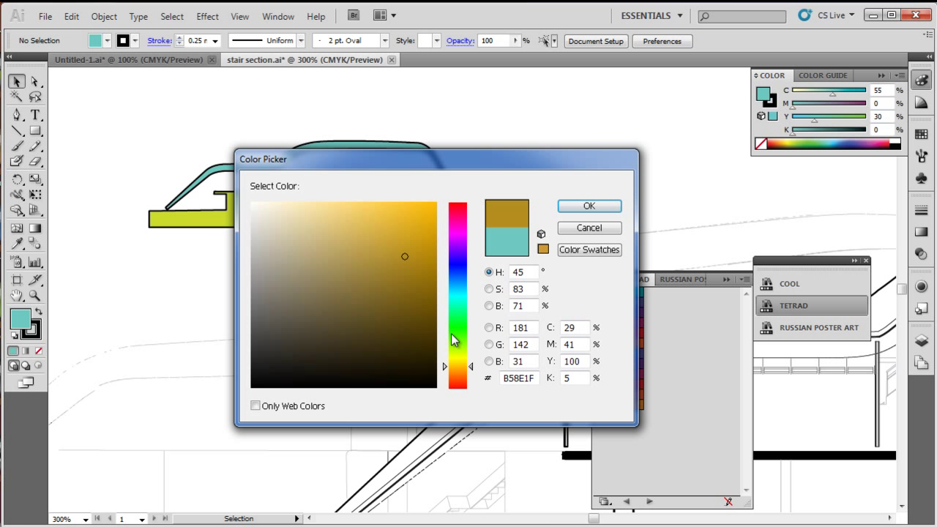
drag(452, 330, 456, 248)
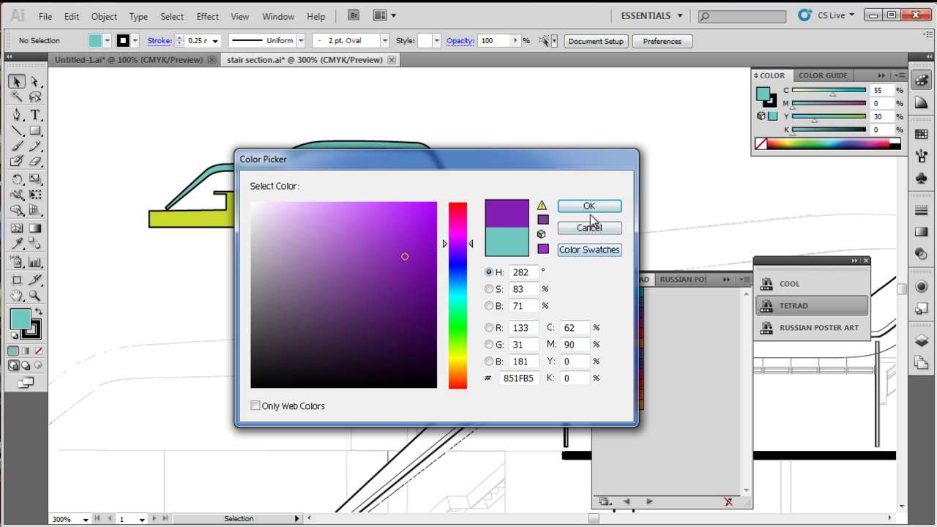
click(375, 252)
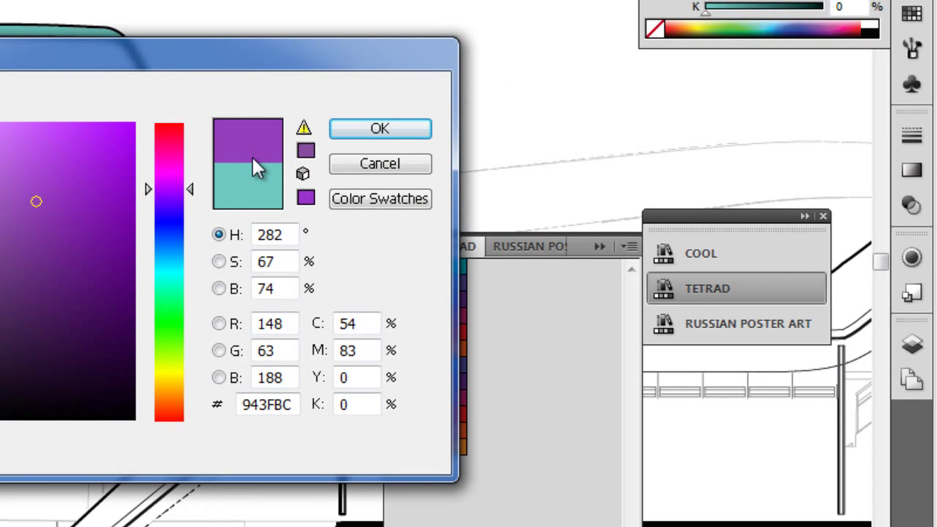
click(401, 168)
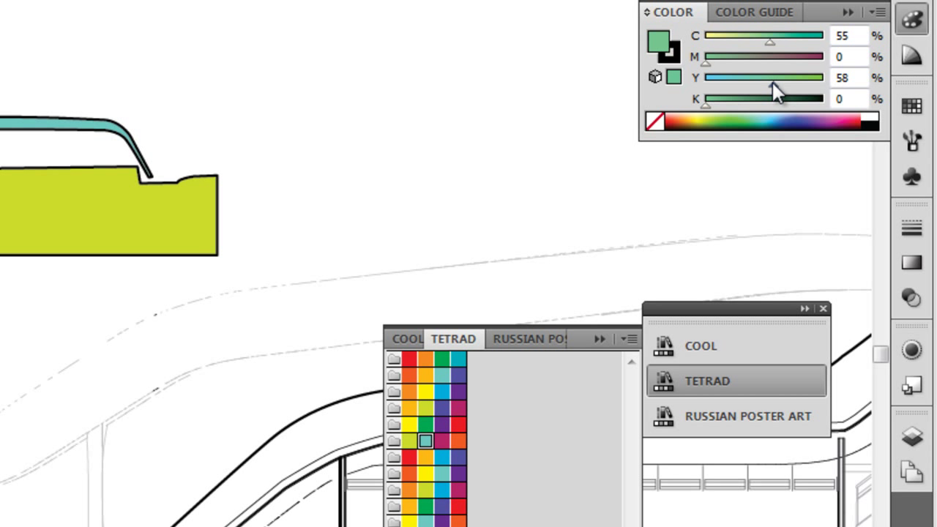
Step: Raise the Yellow slider to 58% in the Color panel, making the fill green
drag(727, 80, 771, 82)
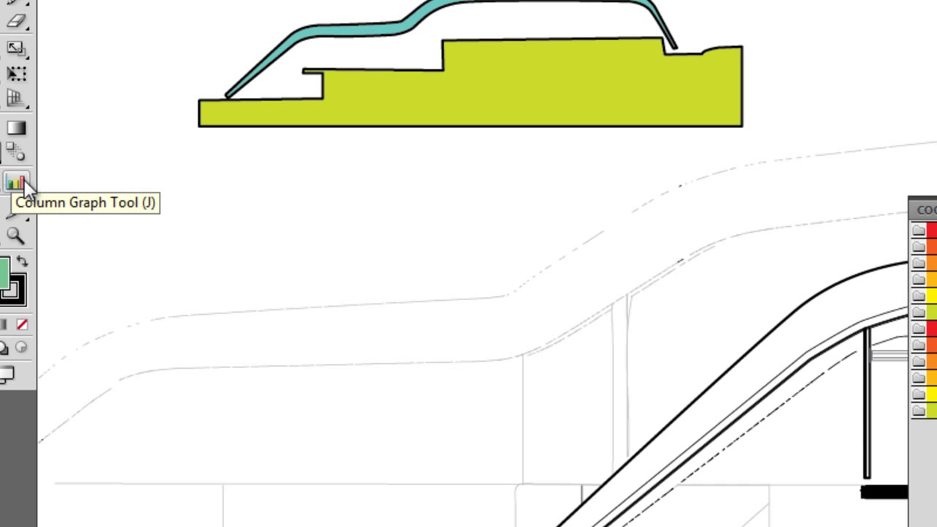
Step: Sample the lime-green base shape with the Eyedropper, then deselect it
click(354, 112)
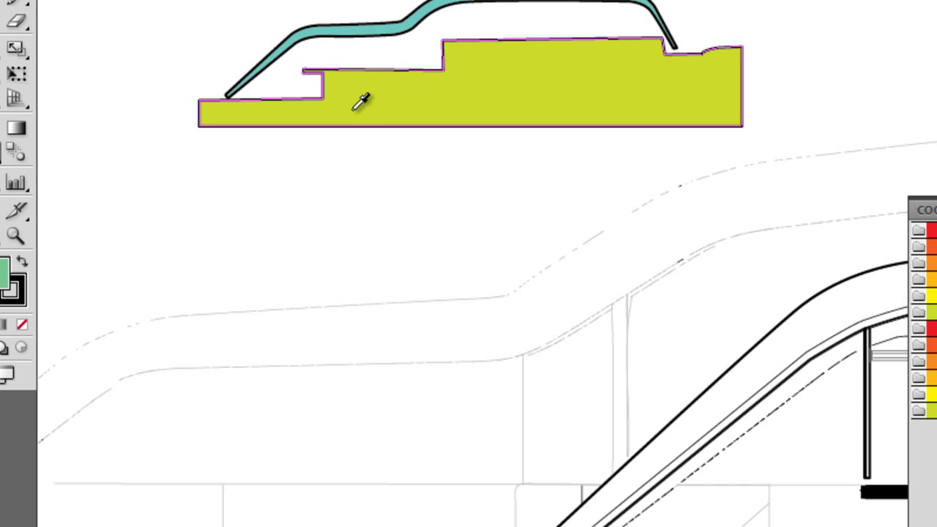
click(353, 111)
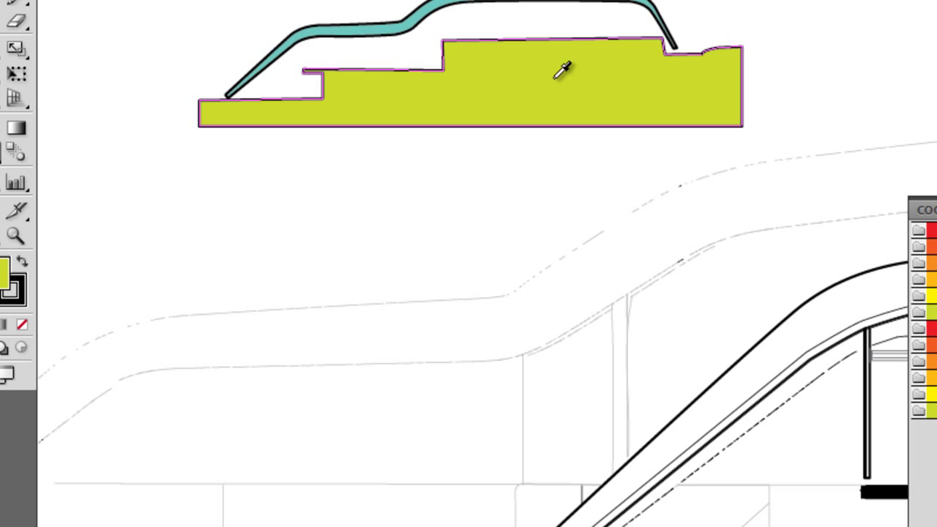
key(ctrl+shift+a)
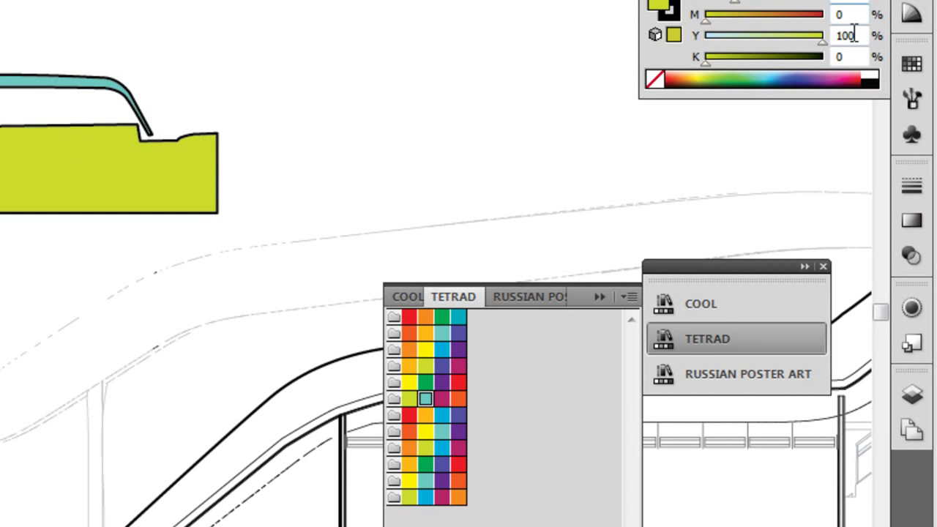
Step: Review the yellow-green CBDB2A in the Color Picker and accept it with OK
double_click(664, 6)
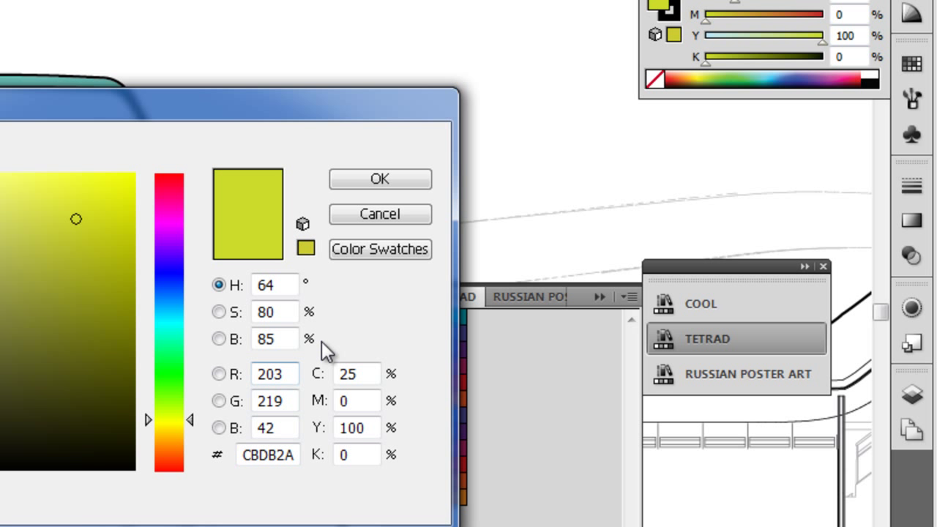
click(384, 181)
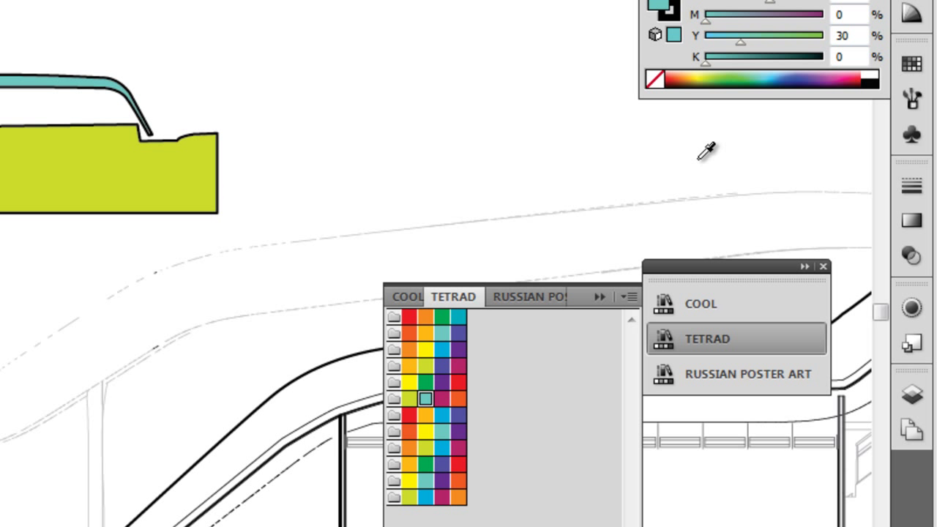
click(878, 2)
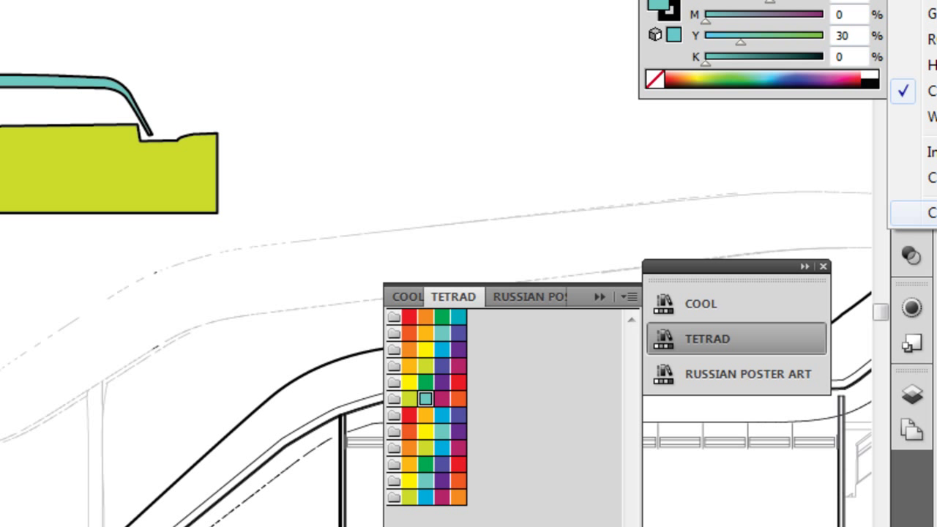
click(916, 212)
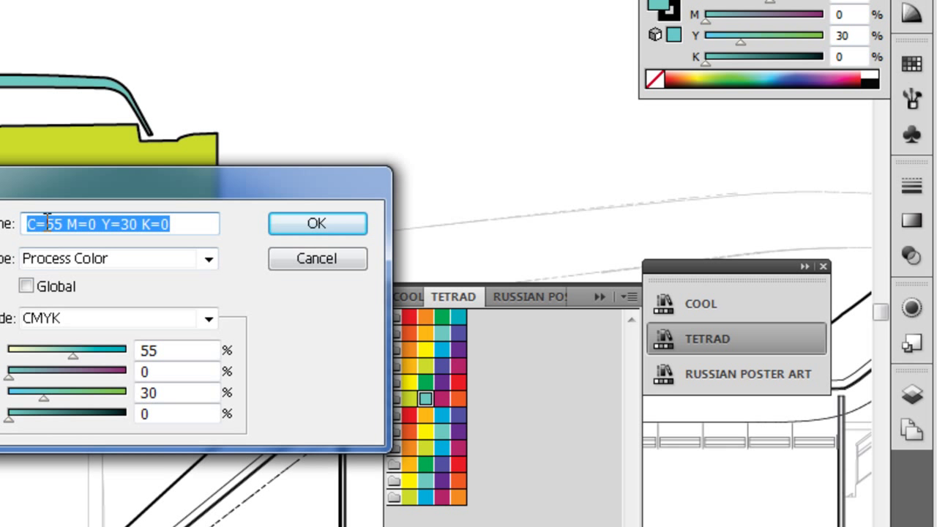
click(308, 259)
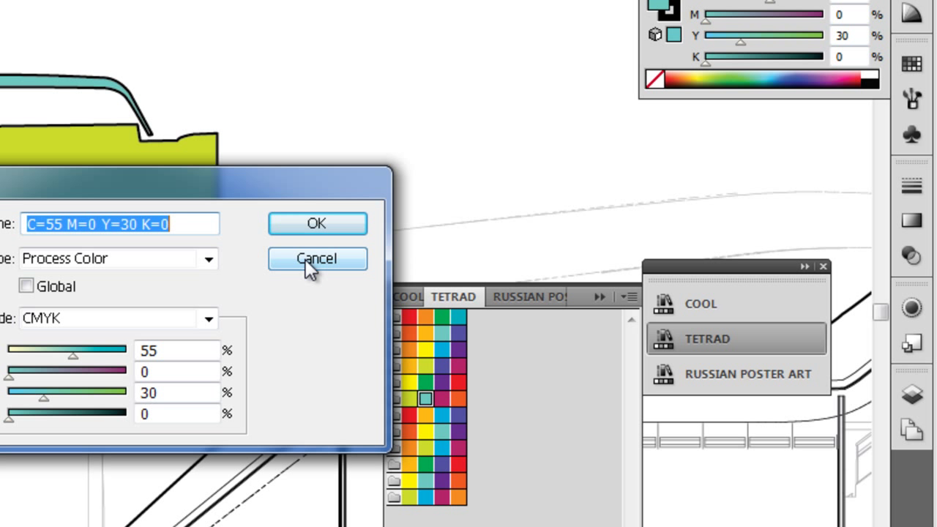